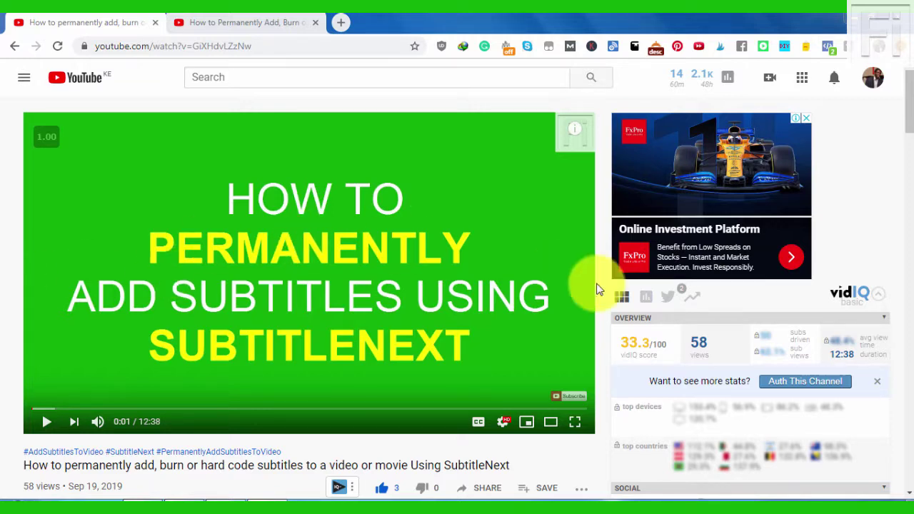
Switch to the 'How to Permanently Add, Burn…' Handbrake subtitles tutorial tab in YouTube.
{"action": "scroll", "coordinate": [912, 114], "scroll_direction": "down", "scroll_amount": 3}
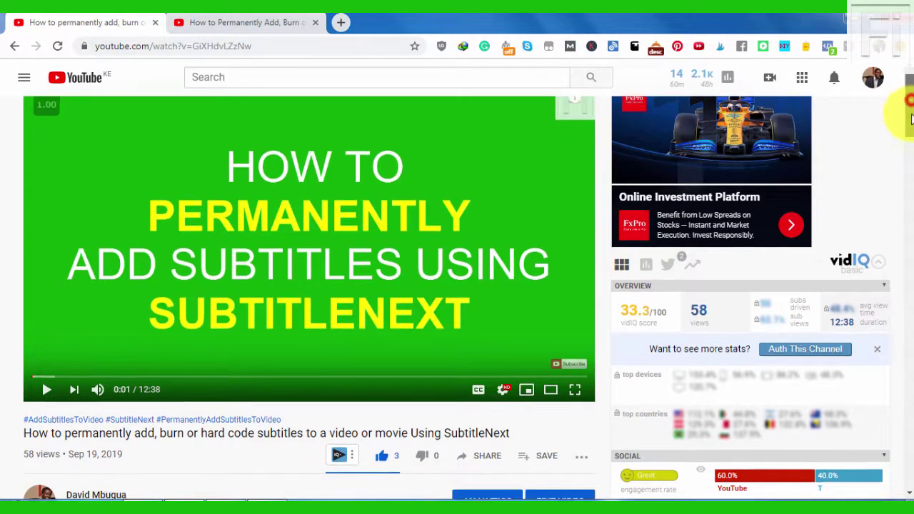
{"action": "scroll", "coordinate": [909, 121], "scroll_direction": "up", "scroll_amount": 3}
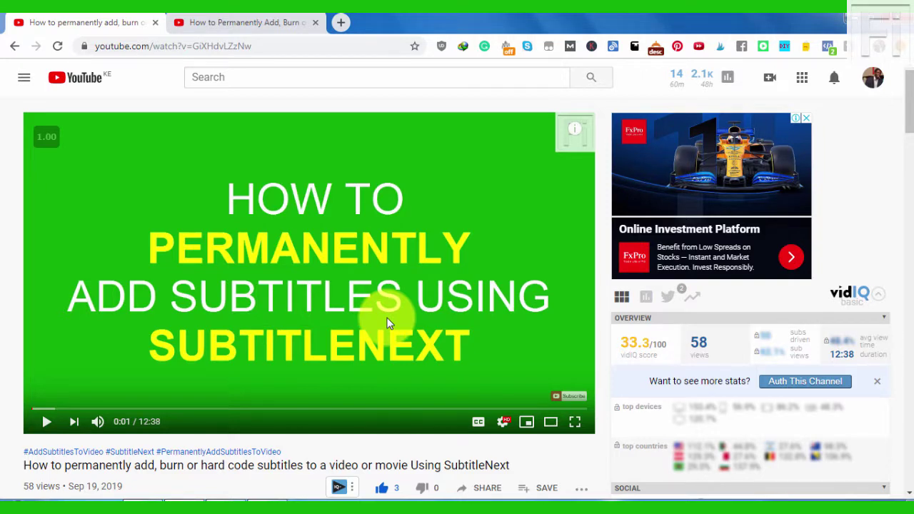
{"action": "left_click", "coordinate": [206, 22]}
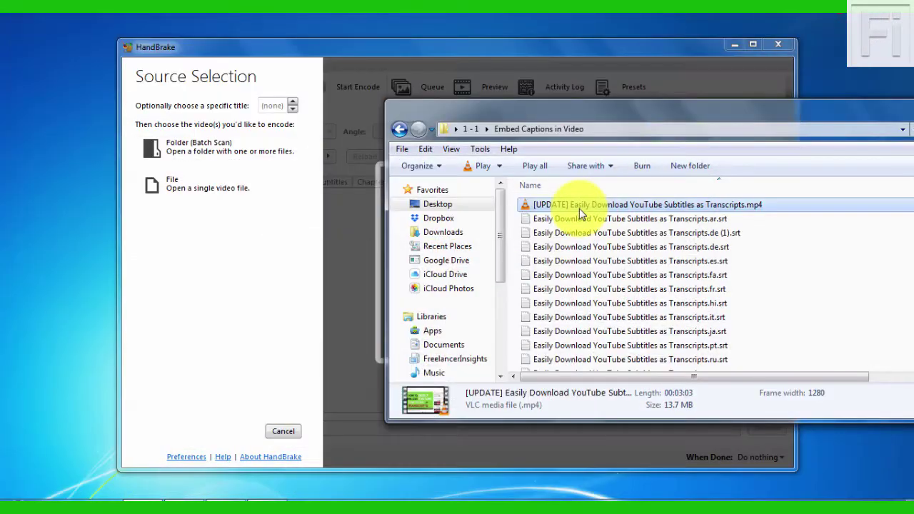
Bring HandBrake's Source Selection window in front of the Explorer folder window.
{"action": "left_click", "coordinate": [474, 51]}
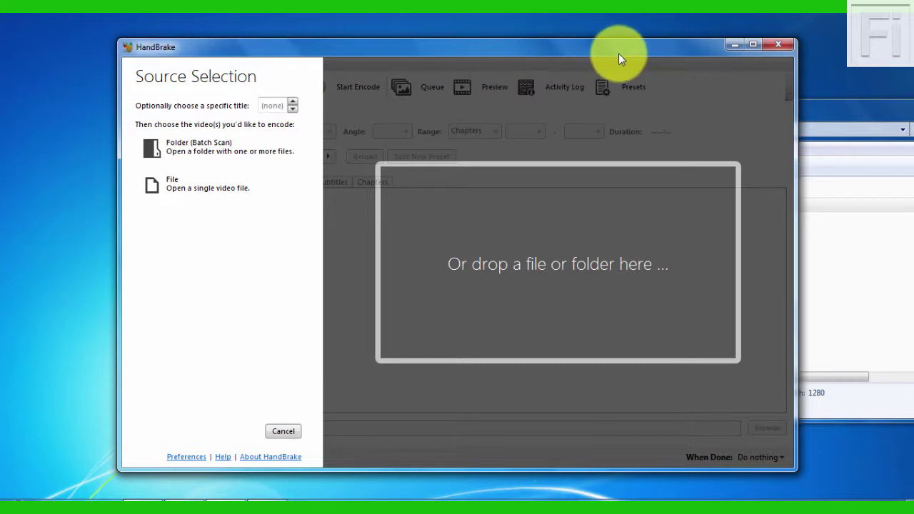
Maximize HandBrake and position the Embed Captions in Video folder window beside it.
{"action": "left_click", "coordinate": [750, 48]}
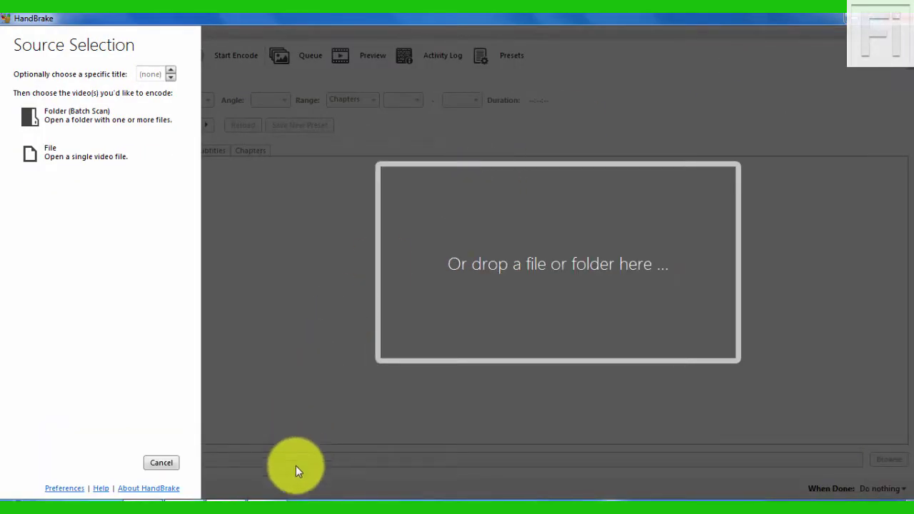
{"action": "left_click", "coordinate": [146, 502]}
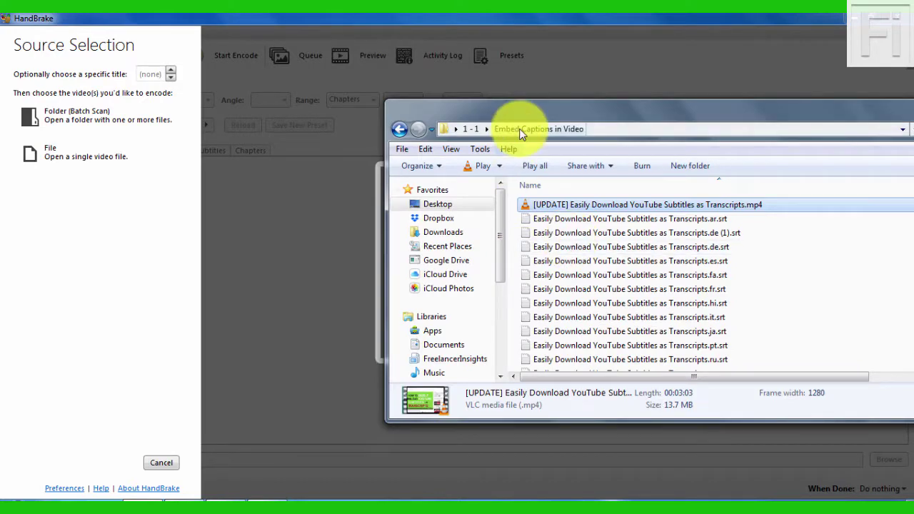
{"action": "mouse_move", "coordinate": [510, 112]}
{"action": "left_mouse_down"}
{"action": "mouse_move", "coordinate": [661, 126]}
{"action": "mouse_move", "coordinate": [502, 105]}
{"action": "left_mouse_up"}
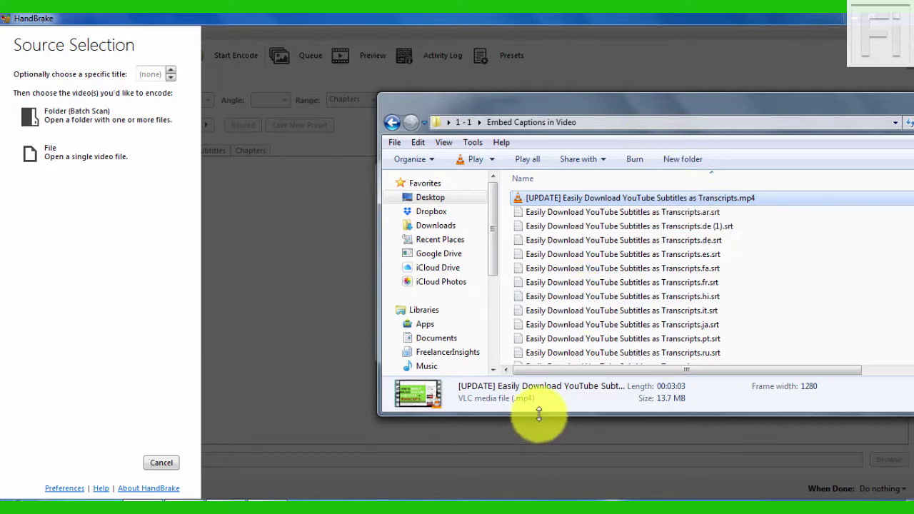
{"action": "left_click_drag", "start_coordinate": [539, 414], "coordinate": [547, 453]}
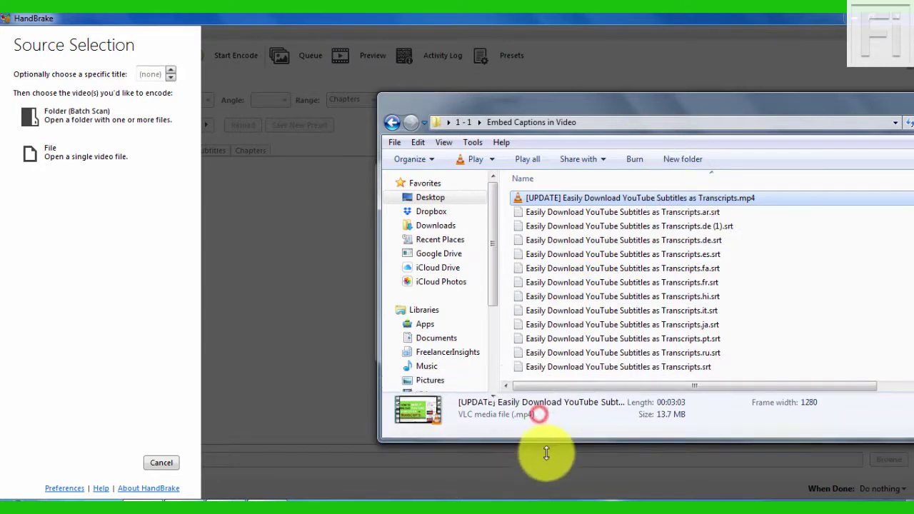
Drag '[UPDATE] Easily Download YouTube Subtitles as Transcripts.mp4' onto HandBrake's drop area as the source.
{"action": "left_click", "coordinate": [693, 212]}
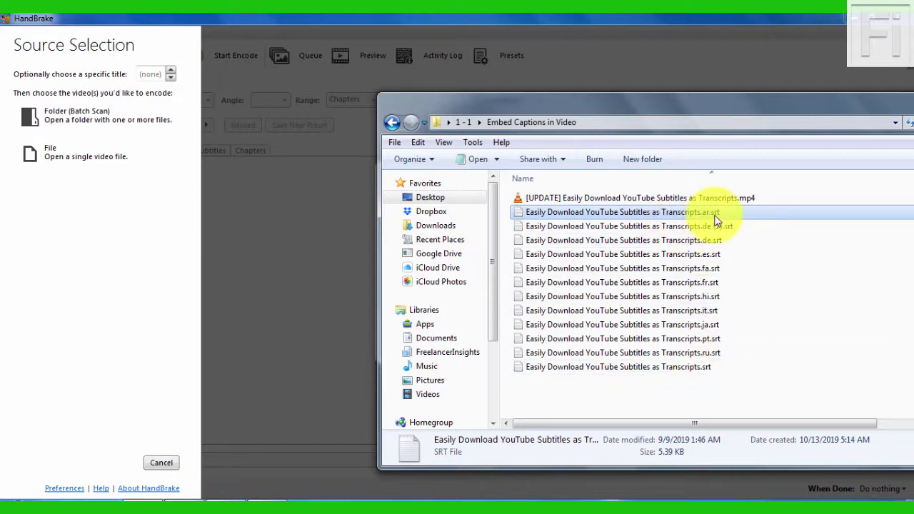
{"action": "left_click", "coordinate": [695, 367]}
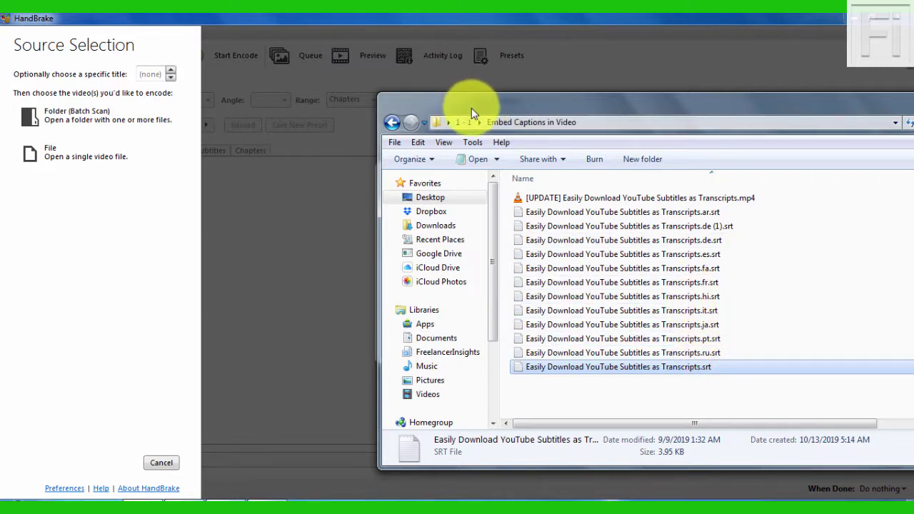
{"action": "left_click_drag", "start_coordinate": [472, 108], "coordinate": [642, 107]}
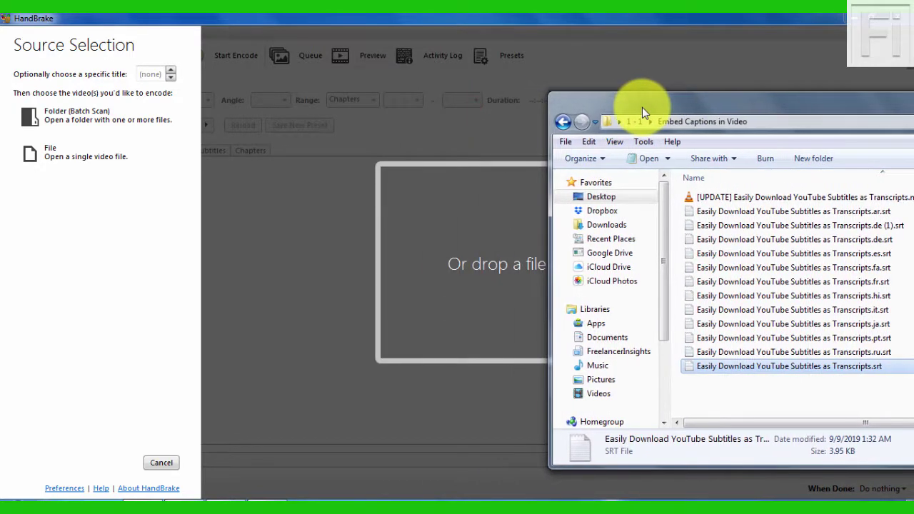
{"action": "left_click", "coordinate": [698, 198]}
{"action": "left_click_drag", "start_coordinate": [761, 198], "coordinate": [469, 264]}
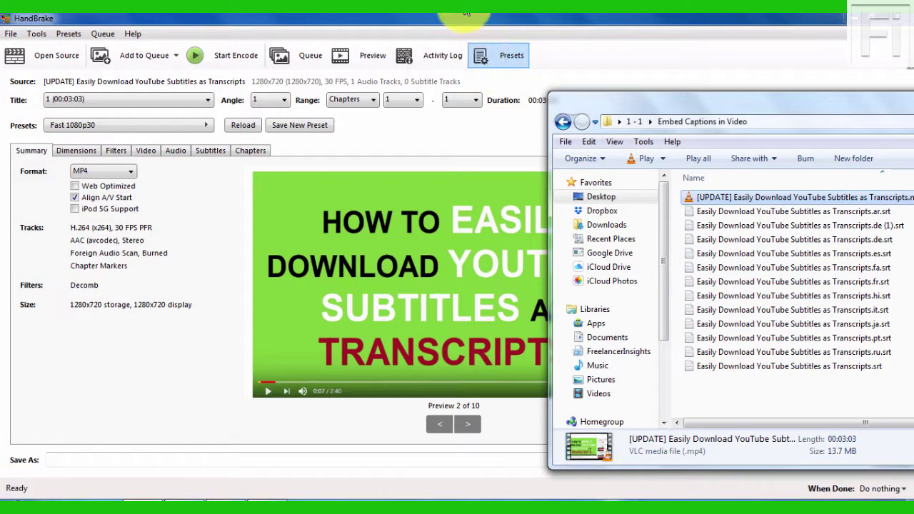
Apply the General > Fast 720p30 preset to the scanned video.
{"action": "left_click", "coordinate": [450, 17]}
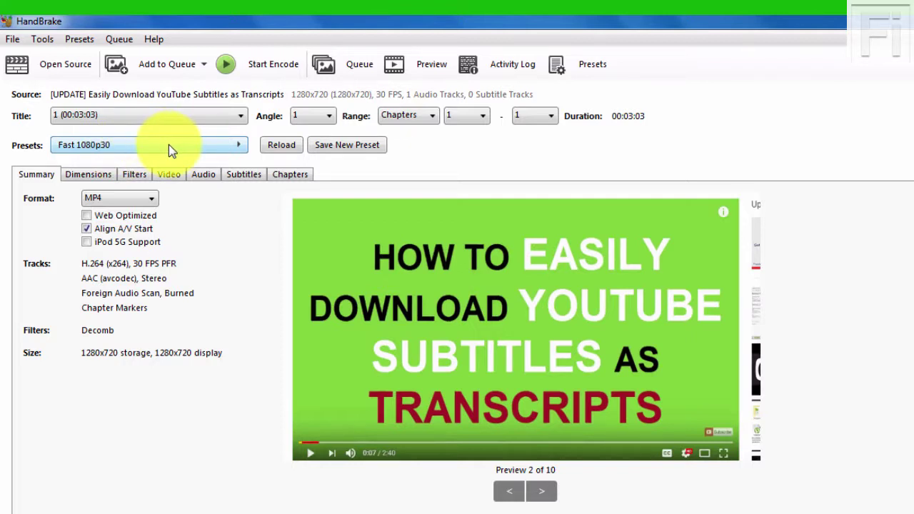
{"action": "left_click", "coordinate": [238, 147]}
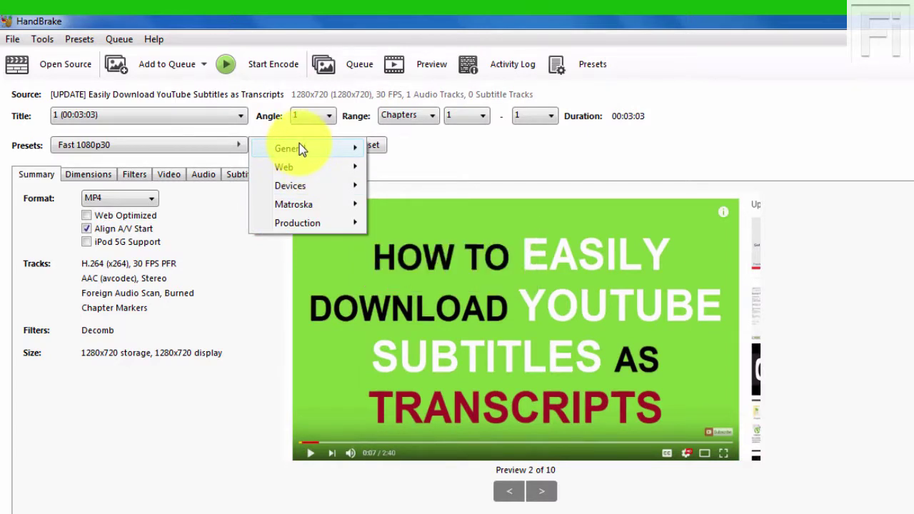
{"action": "mouse_move", "coordinate": [299, 146]}
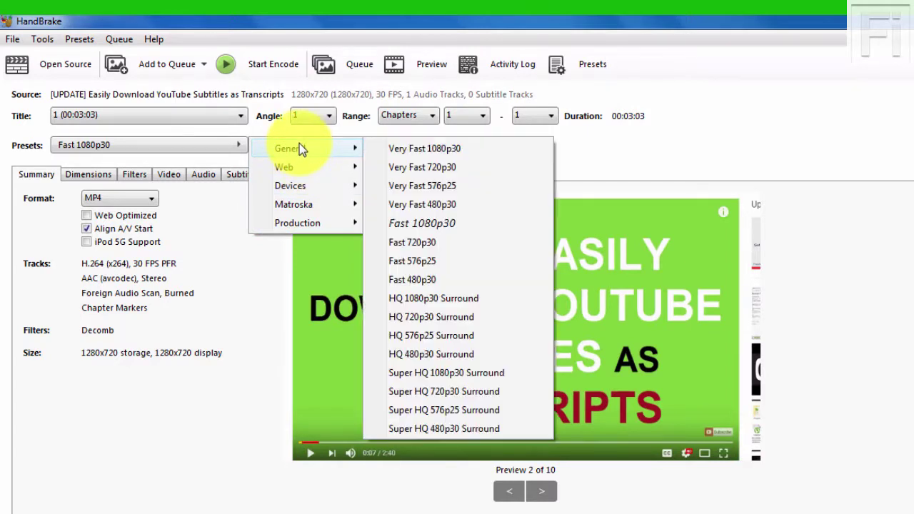
{"action": "left_click", "coordinate": [421, 246]}
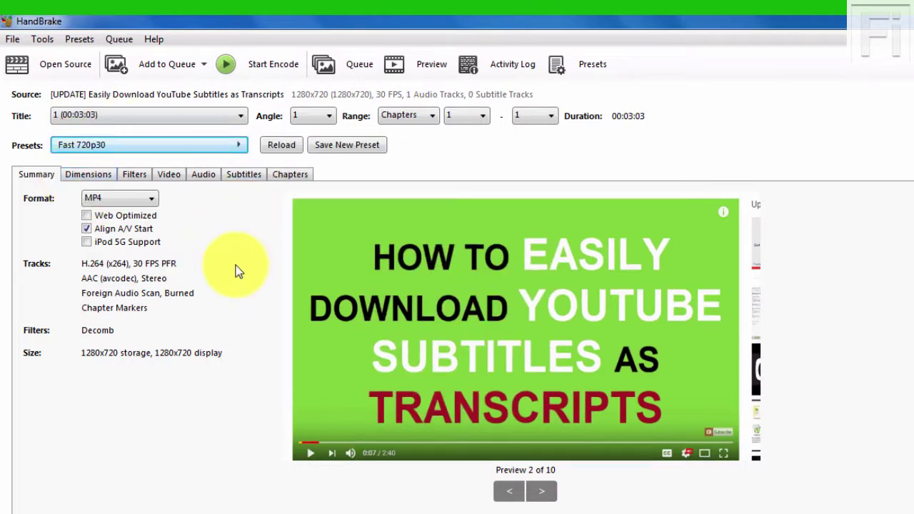
On the Subtitles tab, pick 'Easily Download YouTube Subtitles as Transcripts.srt' for SRT import.
{"action": "left_click", "coordinate": [239, 175]}
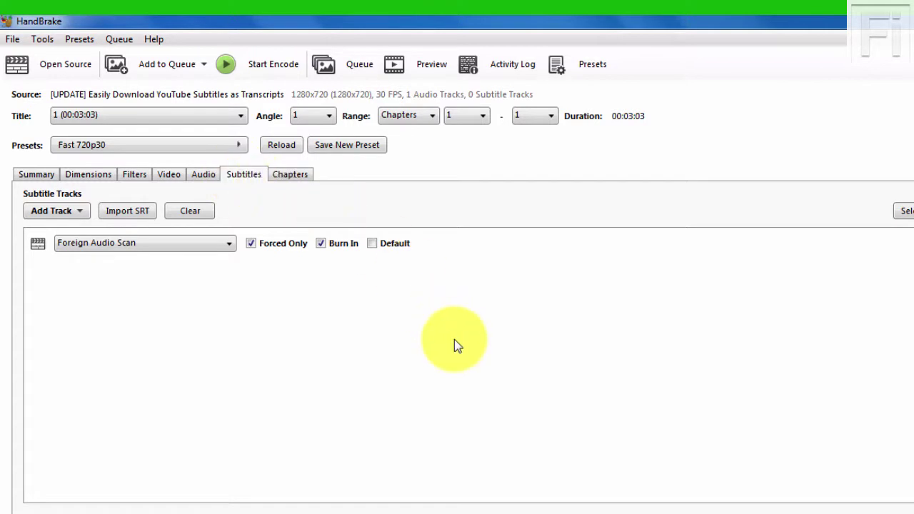
{"action": "left_click", "coordinate": [129, 215]}
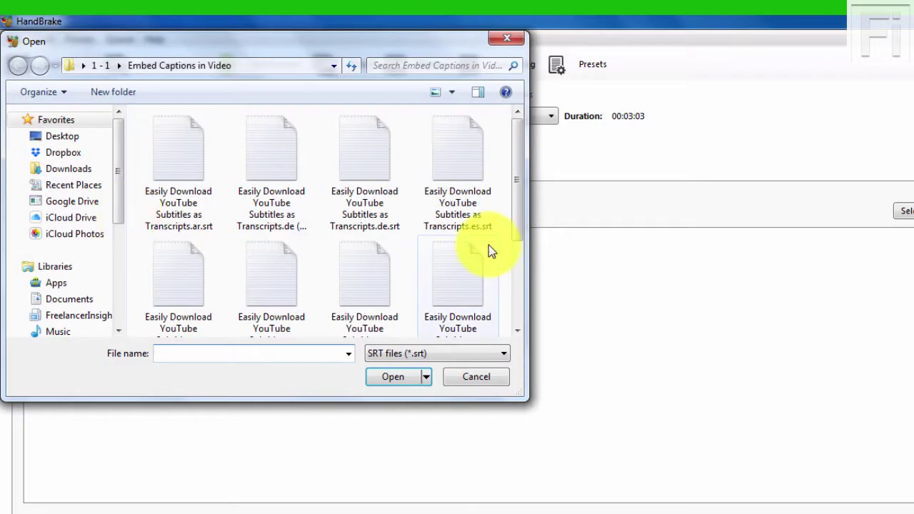
{"action": "left_click_drag", "start_coordinate": [518, 197], "coordinate": [515, 320]}
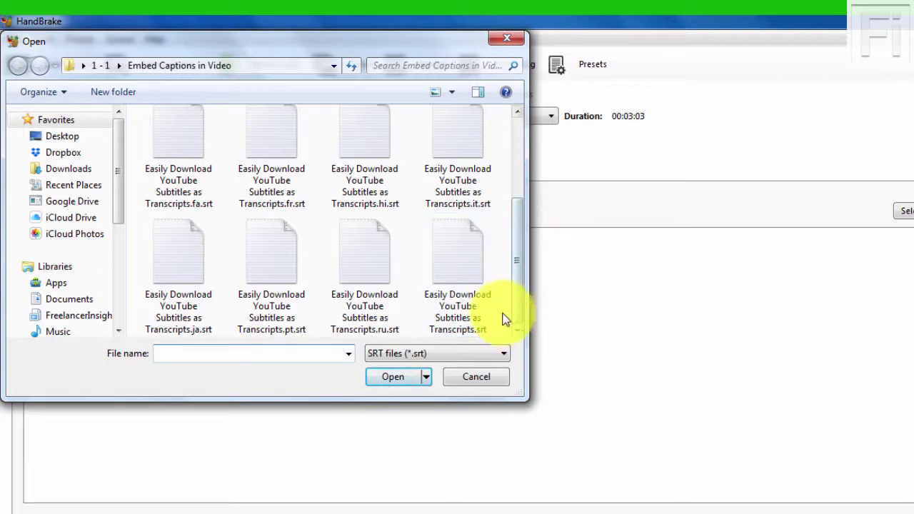
{"action": "left_click", "coordinate": [467, 298]}
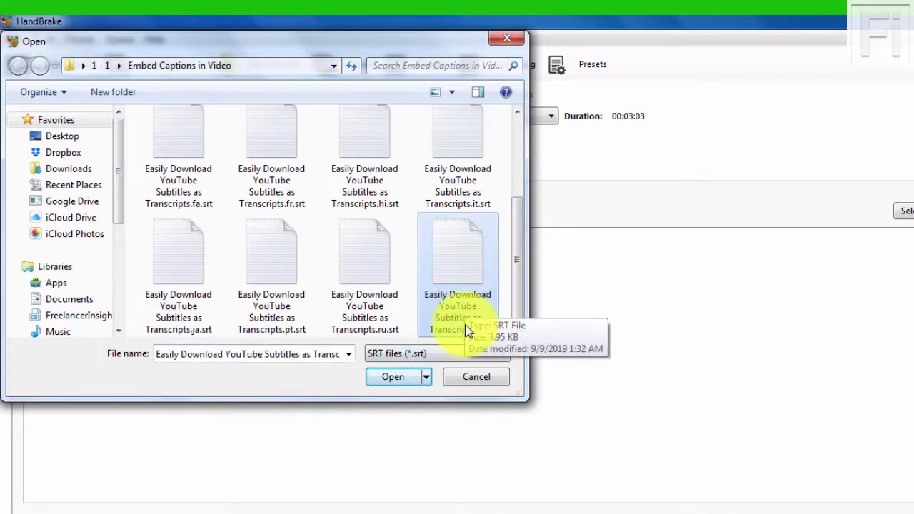
Import the SRT as an English UTF-8 track marked Default, leaving Burn In off.
{"action": "left_click", "coordinate": [390, 379]}
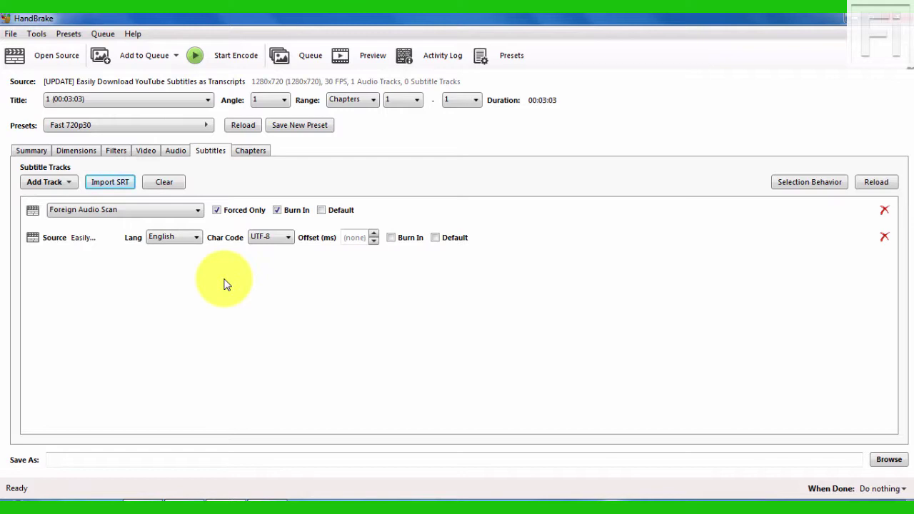
{"action": "left_click", "coordinate": [284, 237]}
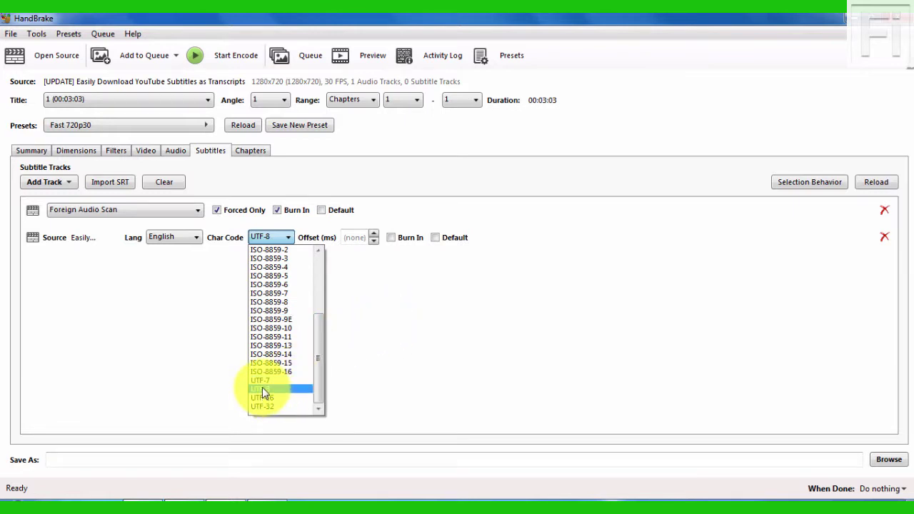
{"action": "left_click", "coordinate": [280, 390]}
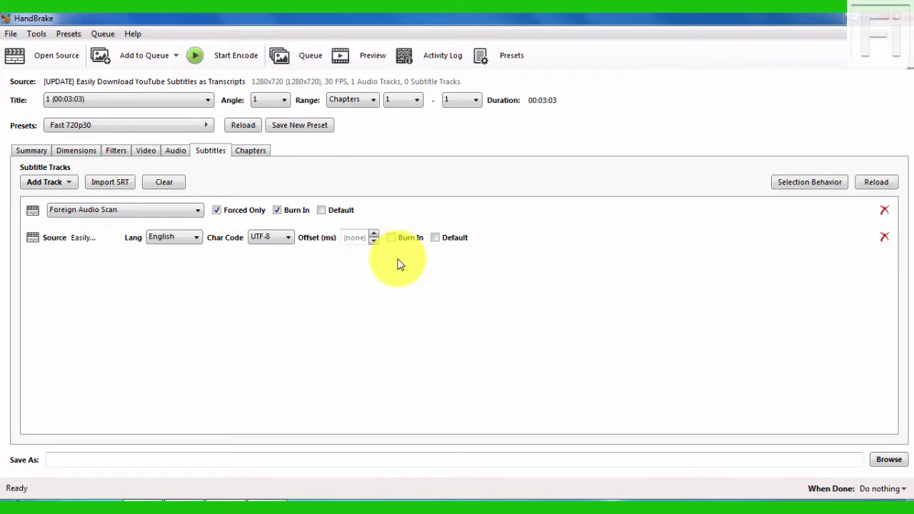
{"action": "left_click", "coordinate": [437, 238]}
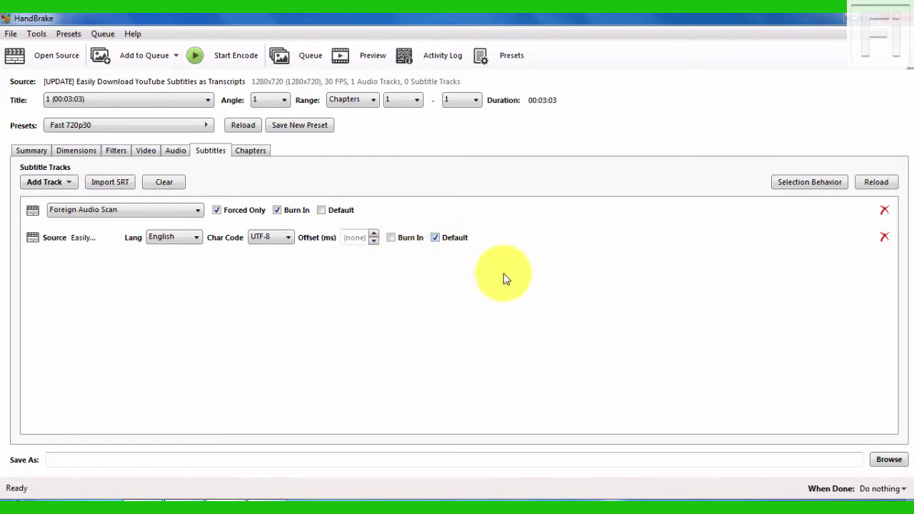
Save the output as 'Embedding closed caption file in a video.mp4' in the Embed Captions in Video folder.
{"action": "left_click", "coordinate": [889, 460]}
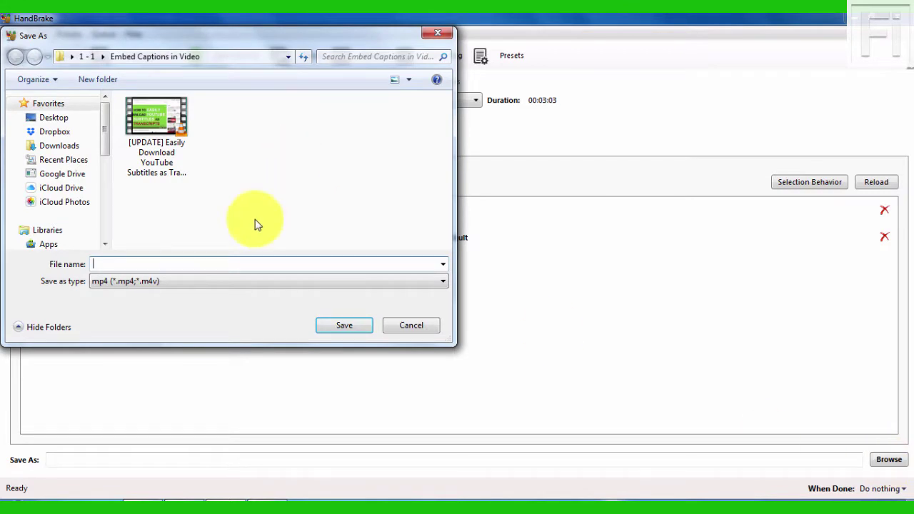
{"action": "type", "text": "Embeddin"}
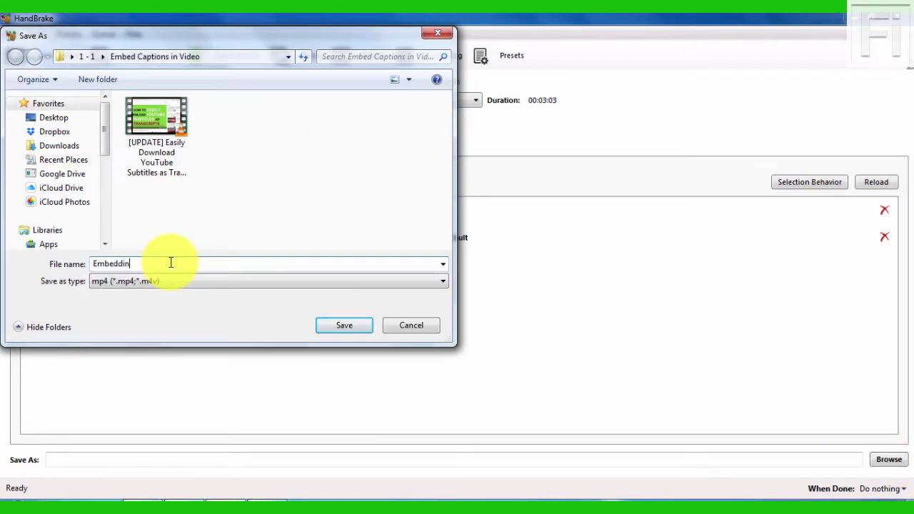
{"action": "type", "text": "g closed caption files"}
{"action": "key", "text": "BackSpace"}
{"action": "key", "text": "BackSpace"}
{"action": "type", "text": "in a video"}
{"action": "key", "text": "Return"}
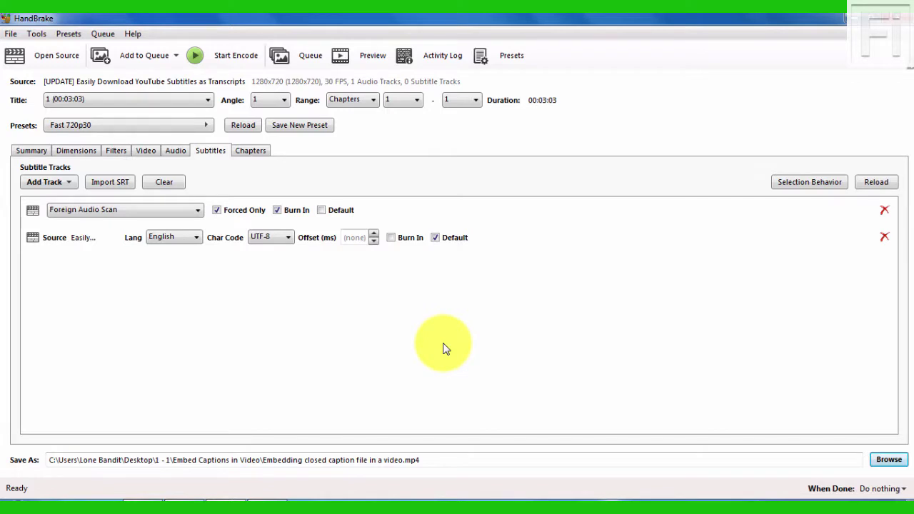
Start encoding the MP4 with its embedded English subtitle track.
{"action": "left_click", "coordinate": [216, 55]}
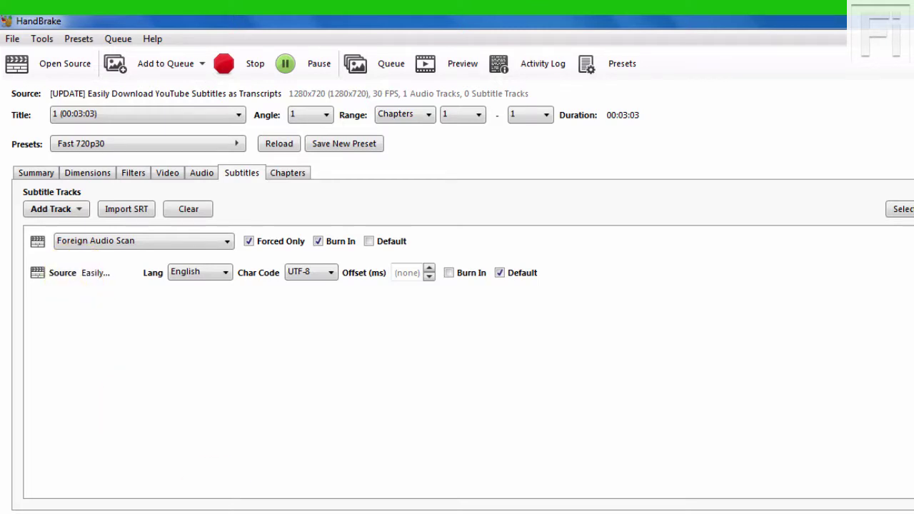
Check the output folder, then return to HandBrake until the queue reads finished.
{"action": "key", "text": "alt+Tab"}
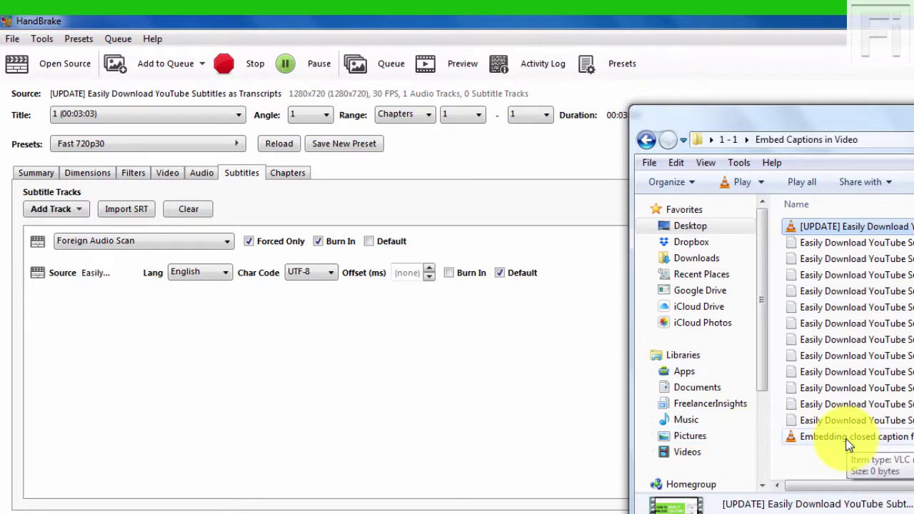
{"action": "left_click", "coordinate": [555, 436]}
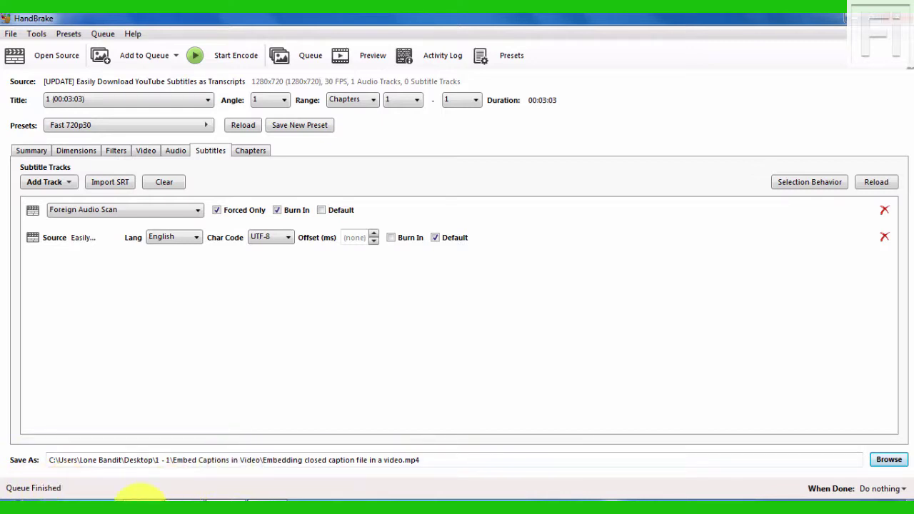
Refresh the Embed Captions in Video folder and open 'Embedding closed caption file in a video.mp4' in VLC.
{"action": "left_click", "coordinate": [139, 497]}
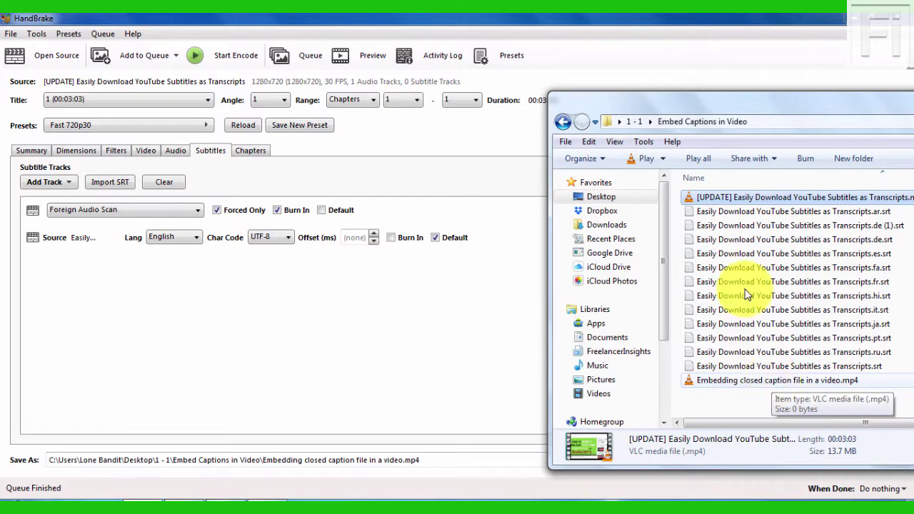
{"action": "left_click_drag", "start_coordinate": [705, 107], "coordinate": [501, 74]}
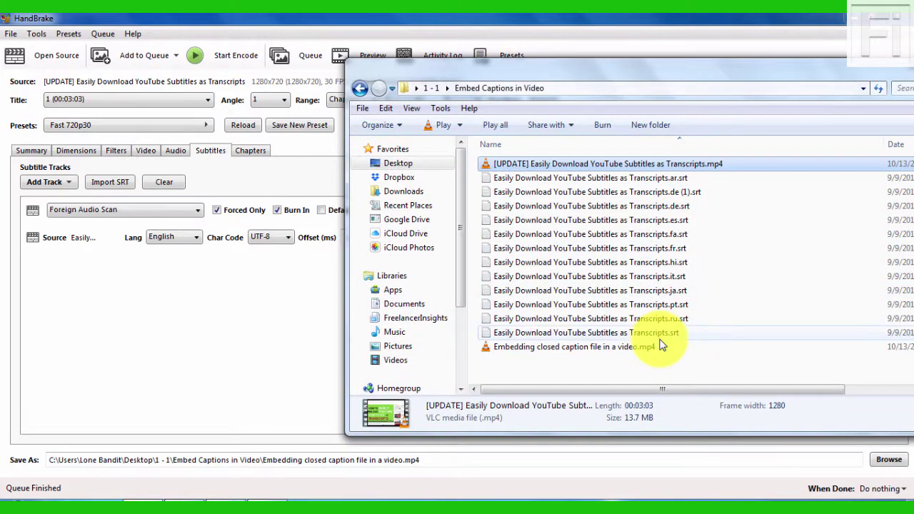
{"action": "left_click", "coordinate": [551, 363]}
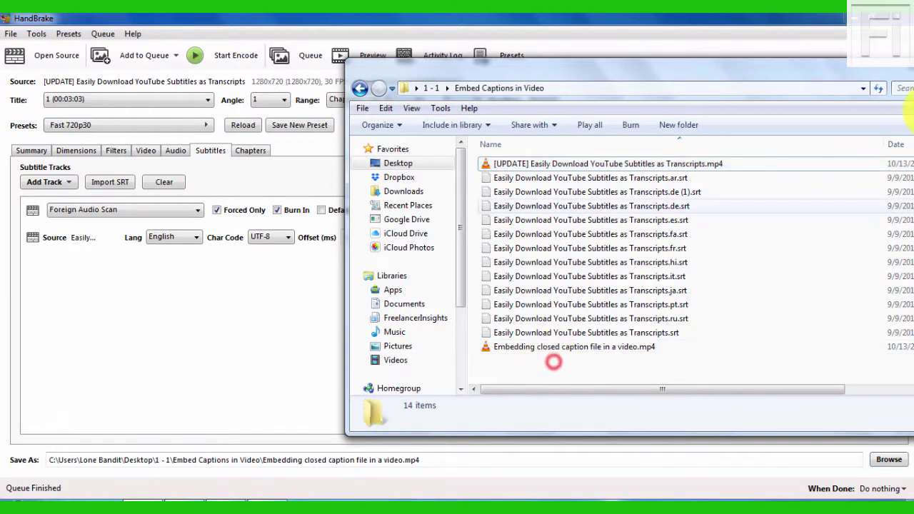
{"action": "left_click", "coordinate": [878, 88]}
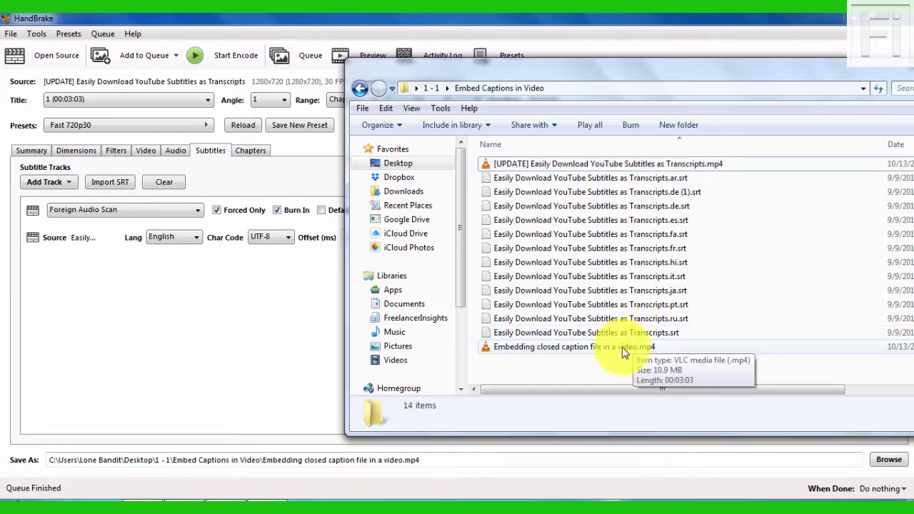
{"action": "left_click", "coordinate": [590, 348]}
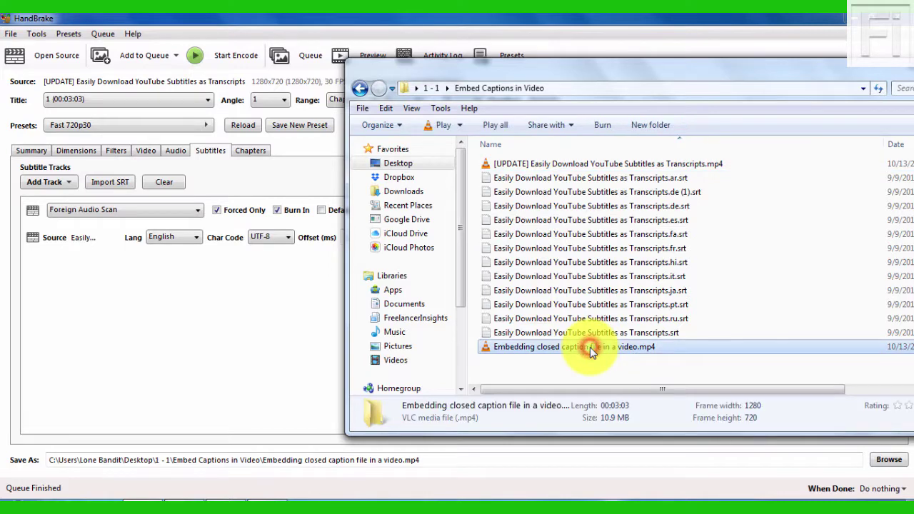
{"action": "double_click", "coordinate": [517, 350]}
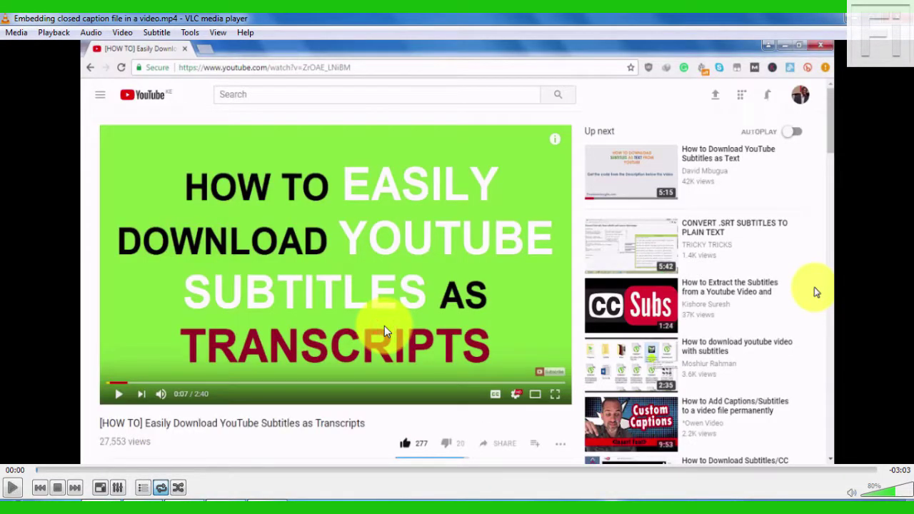
Pause, switch on subtitle Track 1 [English] in VLC, and resume playback.
{"action": "key", "text": "space"}
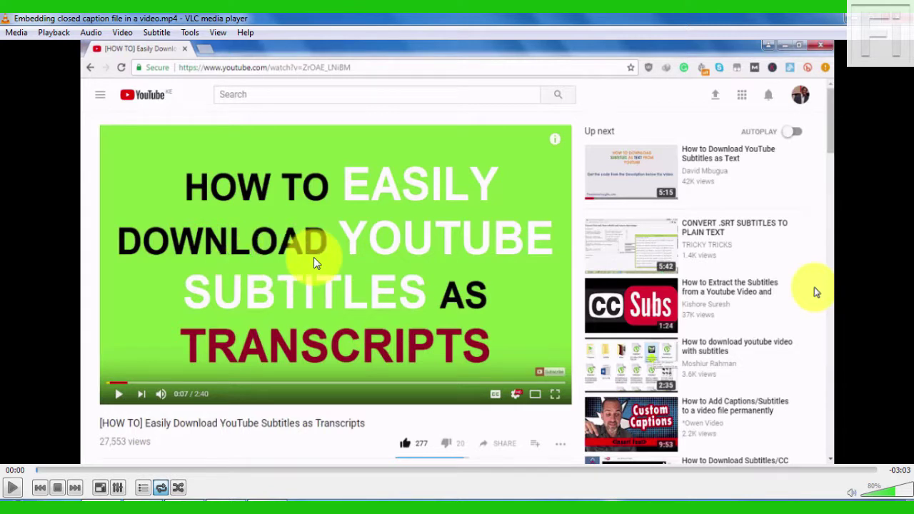
{"action": "right_click", "coordinate": [444, 272]}
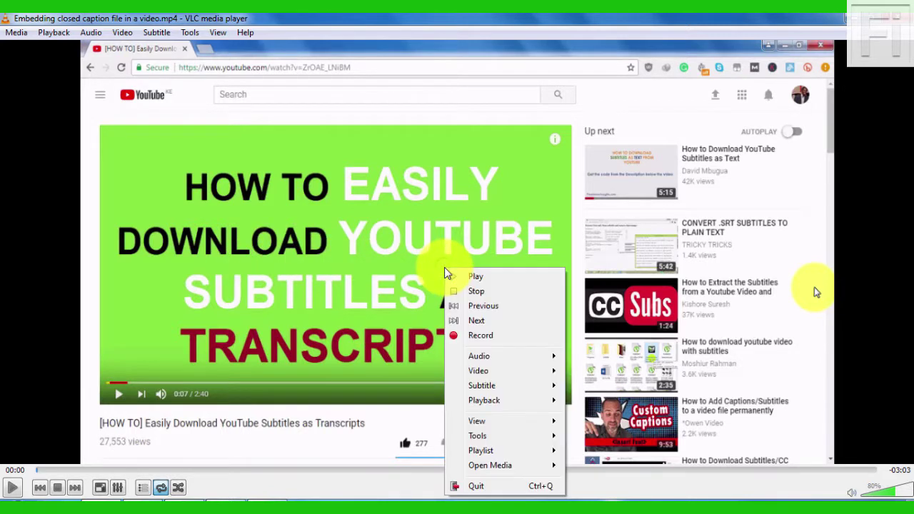
{"action": "mouse_move", "coordinate": [511, 389]}
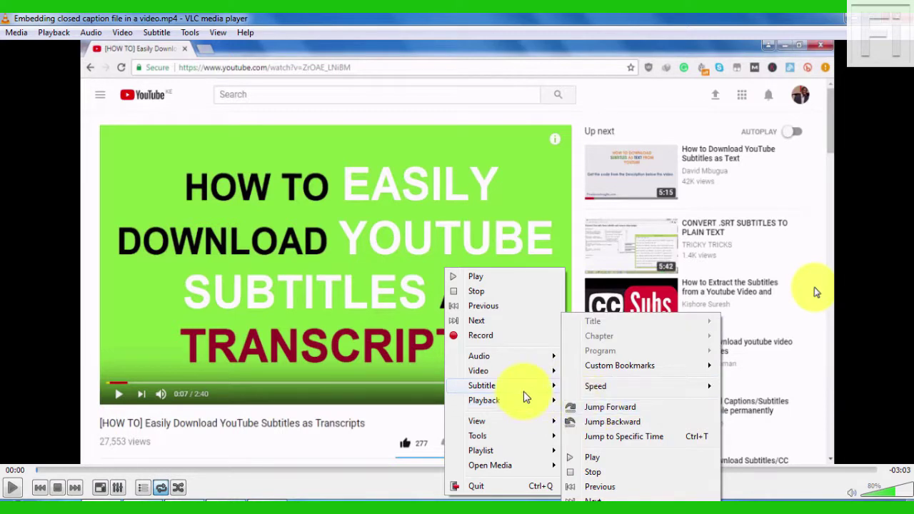
{"action": "mouse_move", "coordinate": [610, 411]}
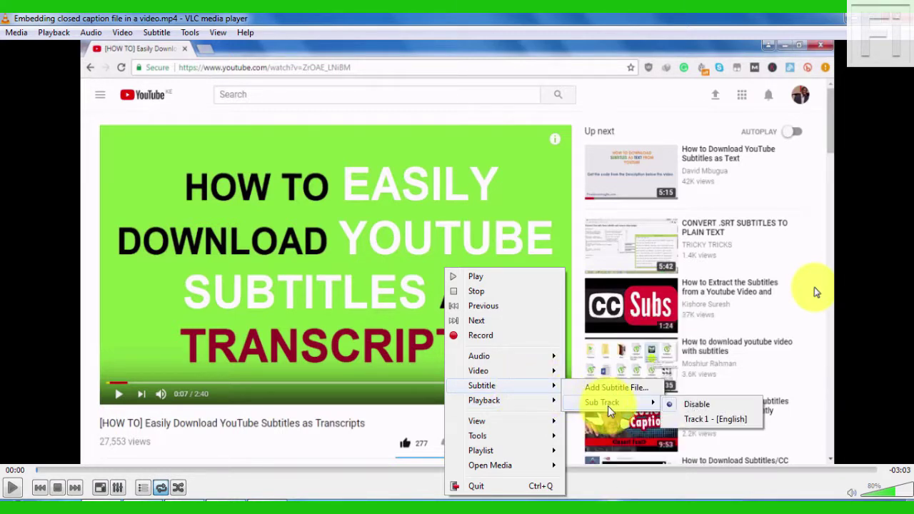
{"action": "left_click", "coordinate": [706, 422]}
{"action": "left_click", "coordinate": [327, 384]}
Pause the video at 00:06, disable the subtitle track, and resume playback without captions.
{"action": "key", "text": "space"}
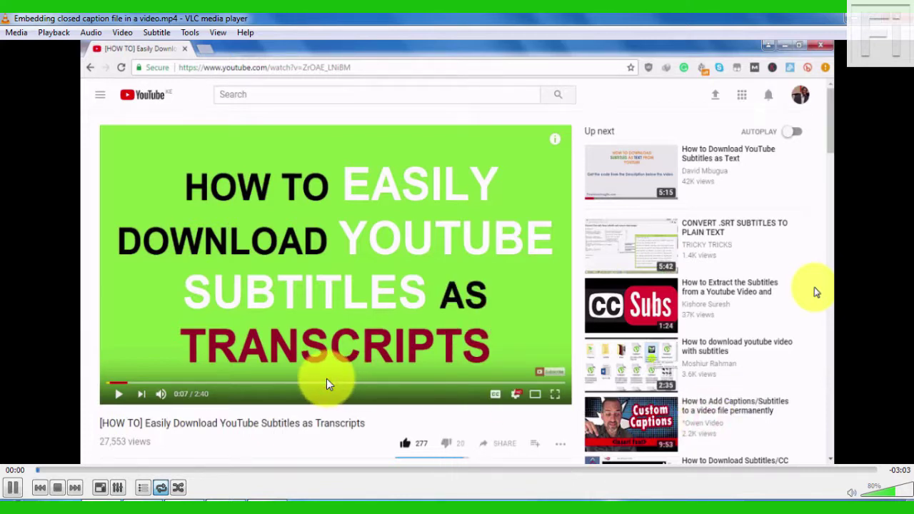
{"action": "key", "text": "space"}
{"action": "key", "text": "space"}
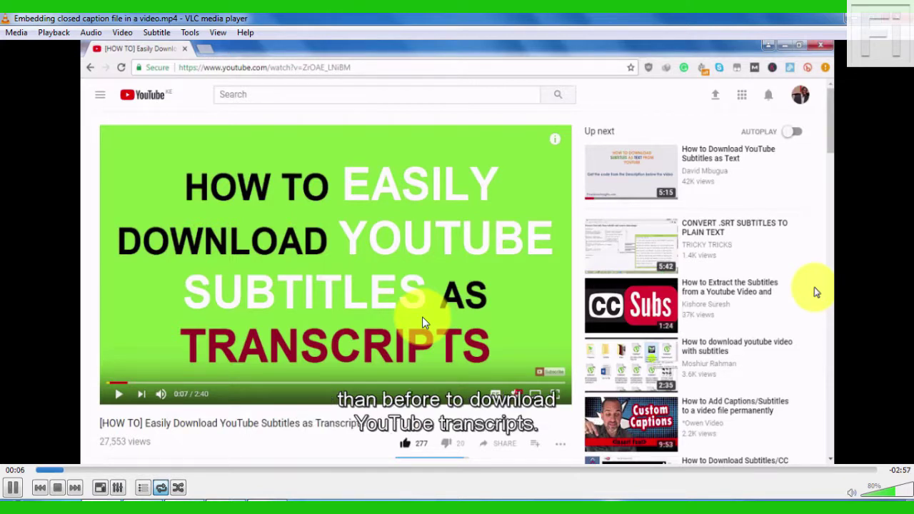
{"action": "key", "text": "space"}
{"action": "right_click", "coordinate": [422, 322]}
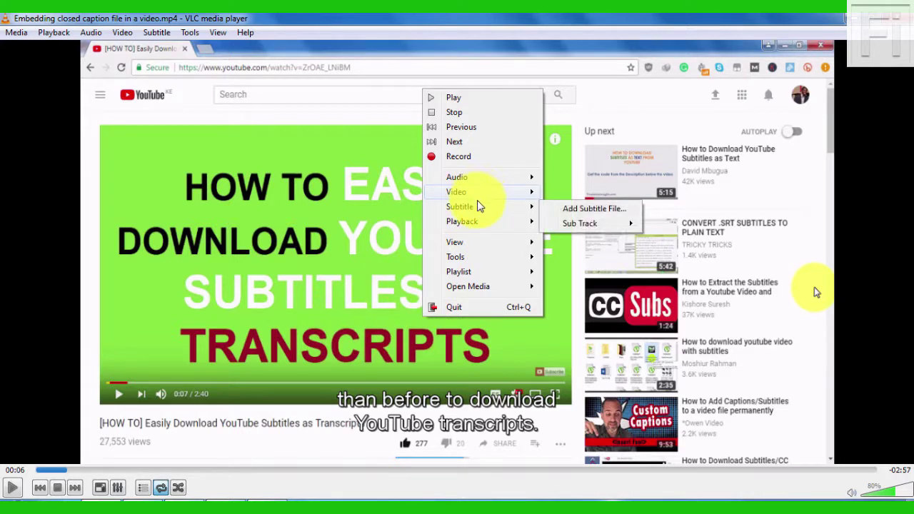
{"action": "mouse_move", "coordinate": [480, 206]}
{"action": "mouse_move", "coordinate": [586, 229]}
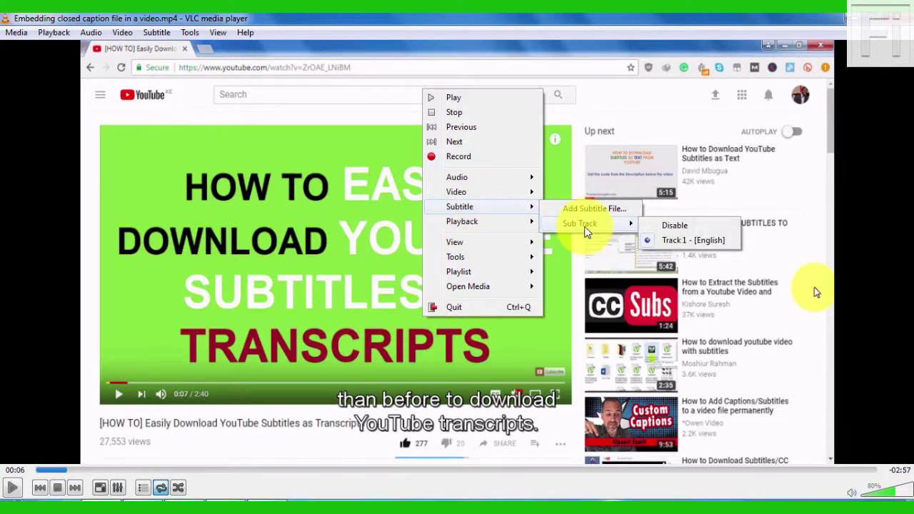
{"action": "left_click", "coordinate": [675, 226]}
{"action": "key", "text": "space"}
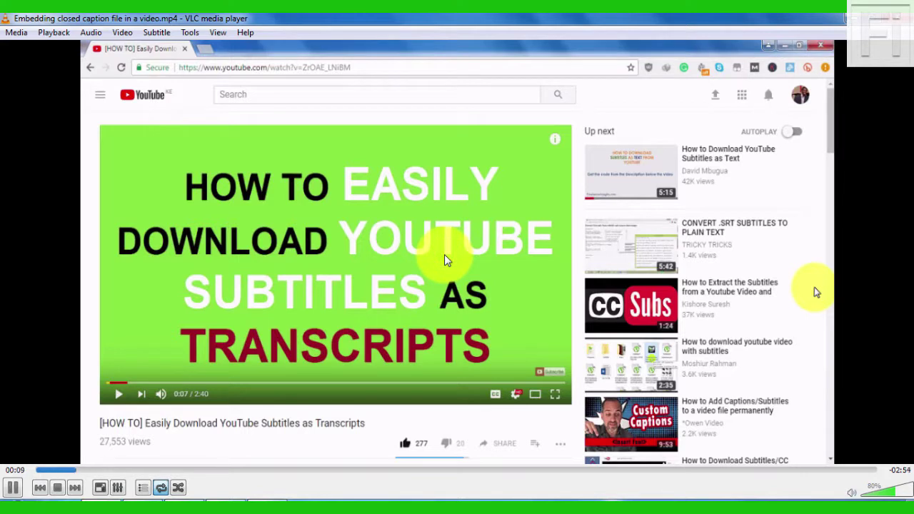
Re-enable subtitle Track 1 [English] and pause while a caption line is showing.
{"action": "right_click", "coordinate": [445, 261]}
{"action": "mouse_move", "coordinate": [505, 372]}
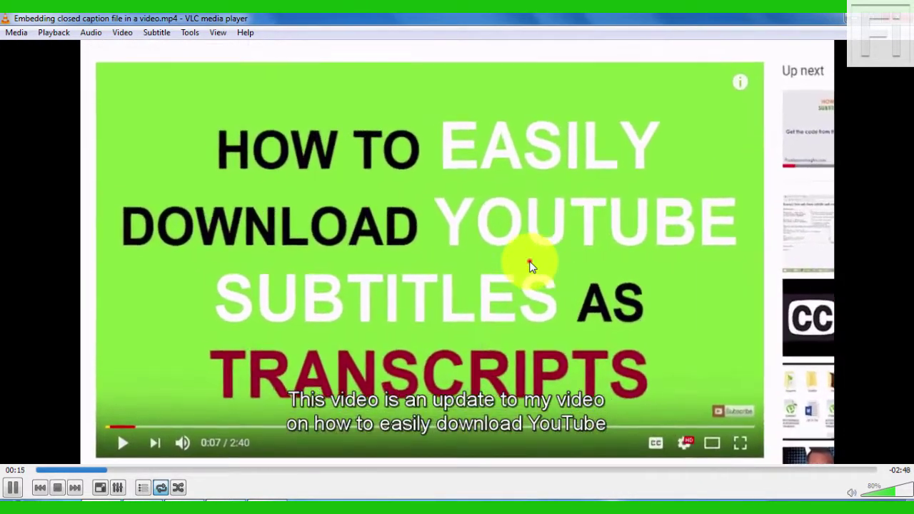
{"action": "left_click", "coordinate": [529, 266]}
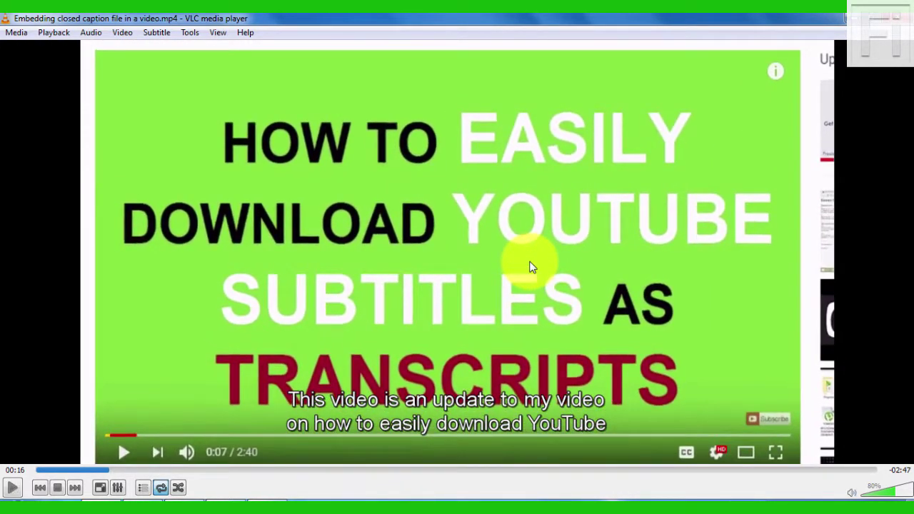